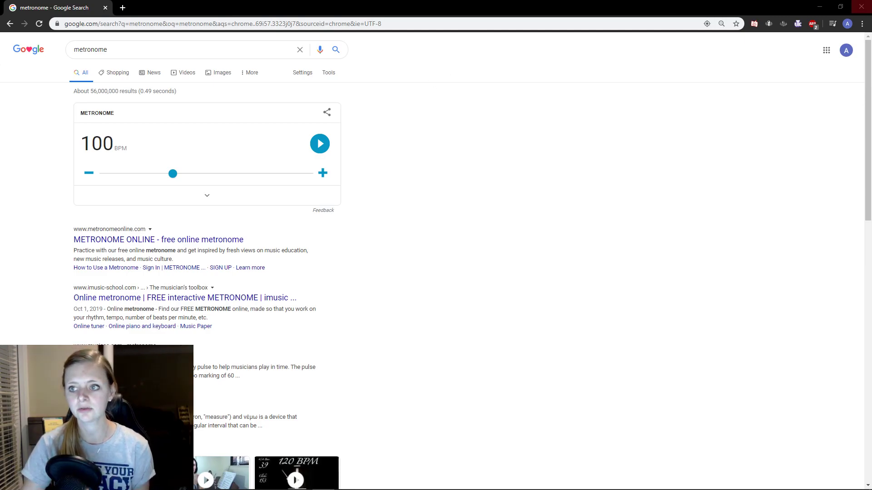
- Minimize Chrome, then restore the 'metronome' results window from its taskbar preview
{"action": "left_click", "coordinate": [819, 7]}
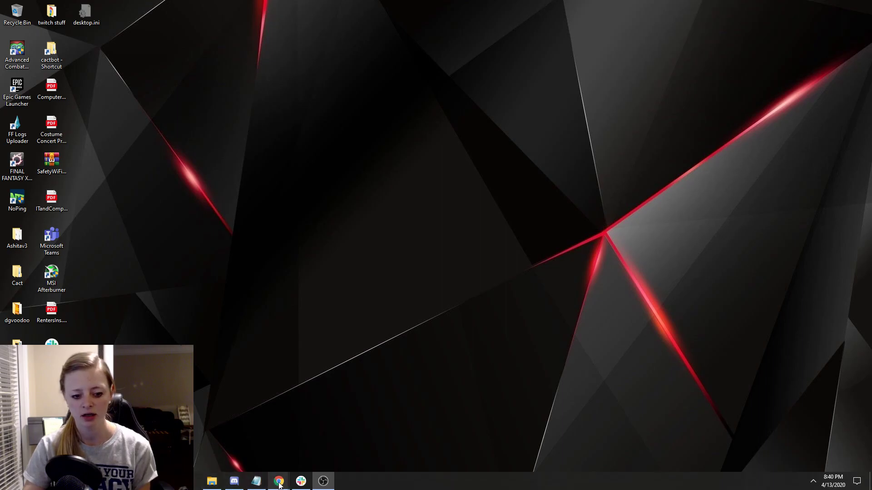
{"action": "mouse_move", "coordinate": [278, 484]}
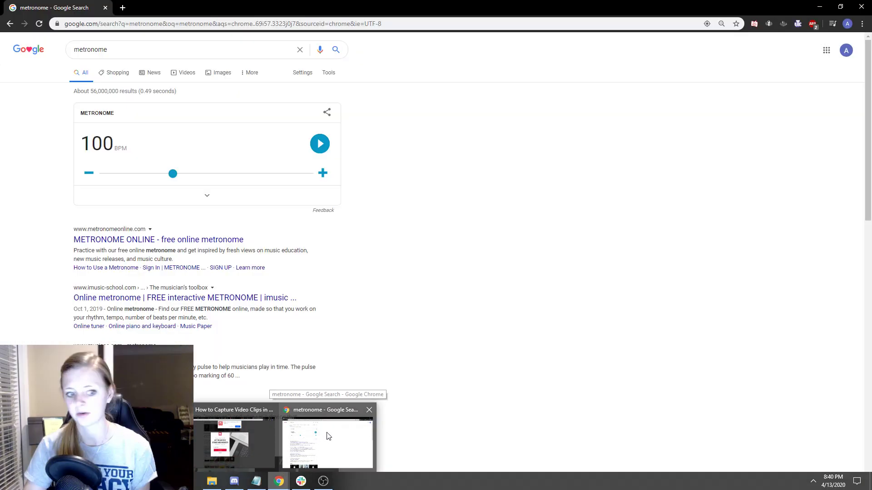
{"action": "left_click", "coordinate": [329, 436]}
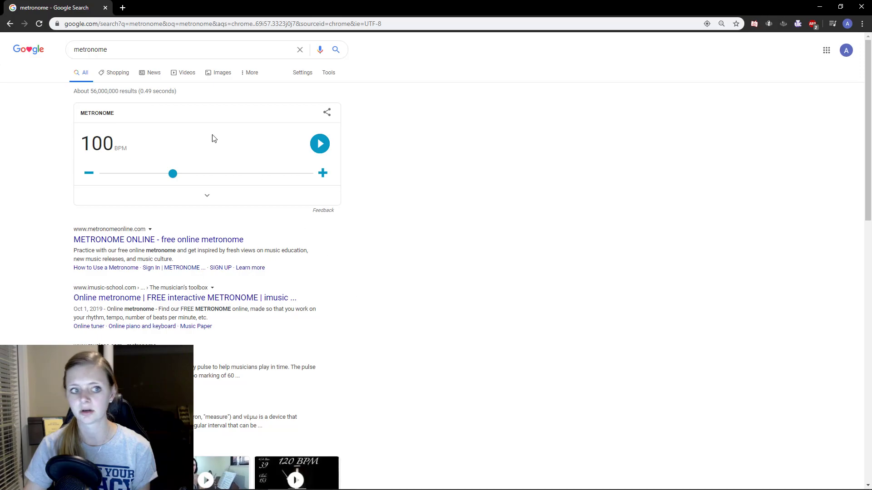
{"action": "left_click", "coordinate": [134, 54]}
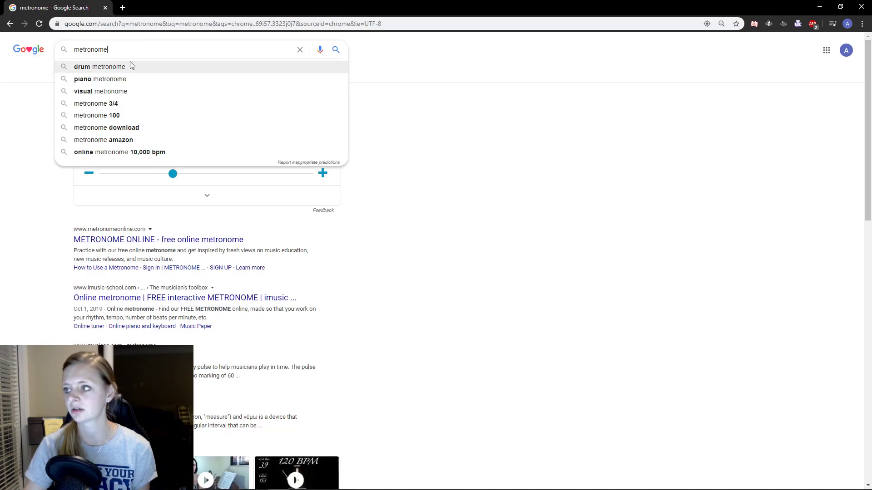
{"action": "left_click", "coordinate": [372, 167]}
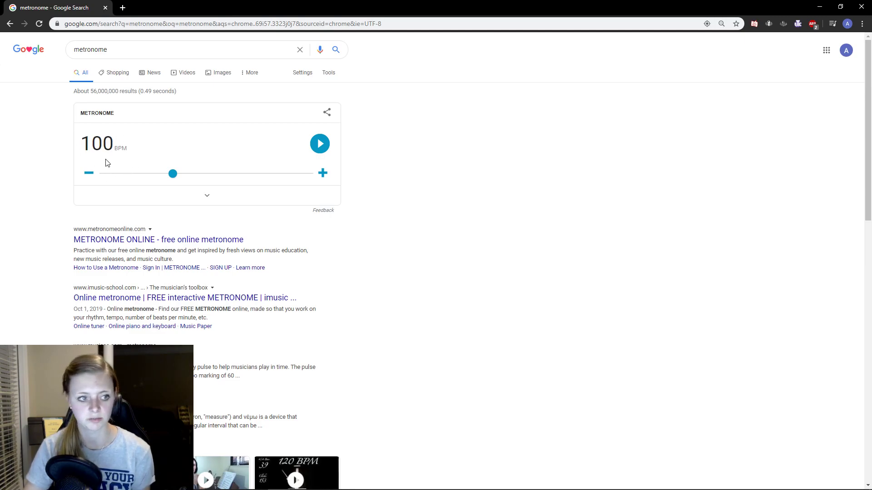
- Start the metronome and raise its tempo to 120 BPM
{"action": "left_click", "coordinate": [320, 145]}
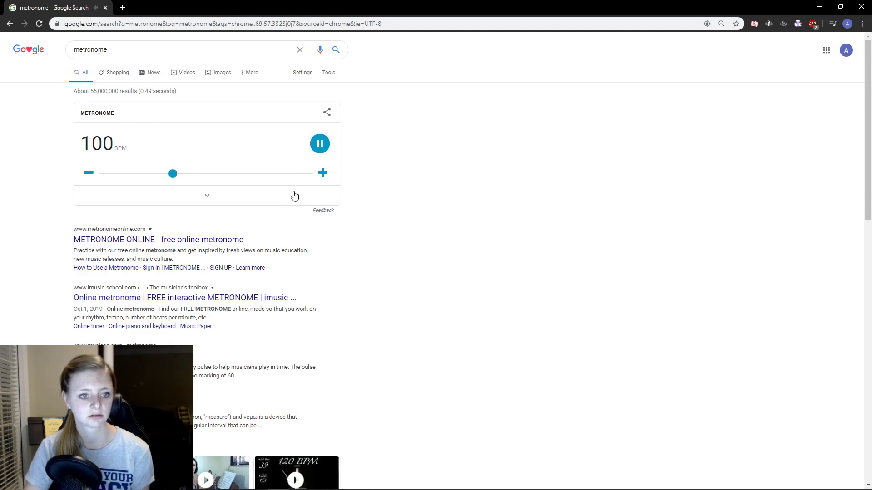
{"action": "left_click", "coordinate": [322, 173]}
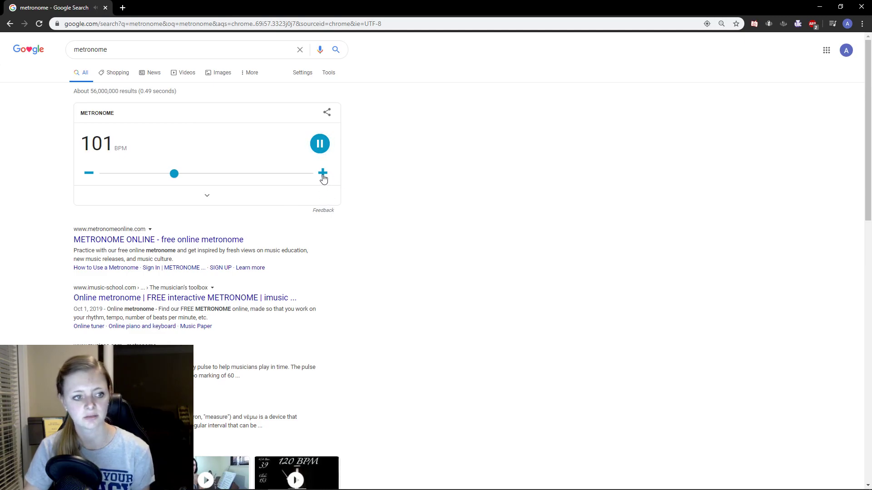
{"action": "left_click", "coordinate": [322, 173]}
{"action": "left_click", "coordinate": [322, 174]}
{"action": "left_click", "coordinate": [323, 173]}
{"action": "left_click", "coordinate": [322, 173]}
{"action": "left_click", "coordinate": [322, 173]}
{"action": "left_click", "coordinate": [322, 174]}
{"action": "left_click", "coordinate": [322, 174]}
{"action": "left_click", "coordinate": [323, 174]}
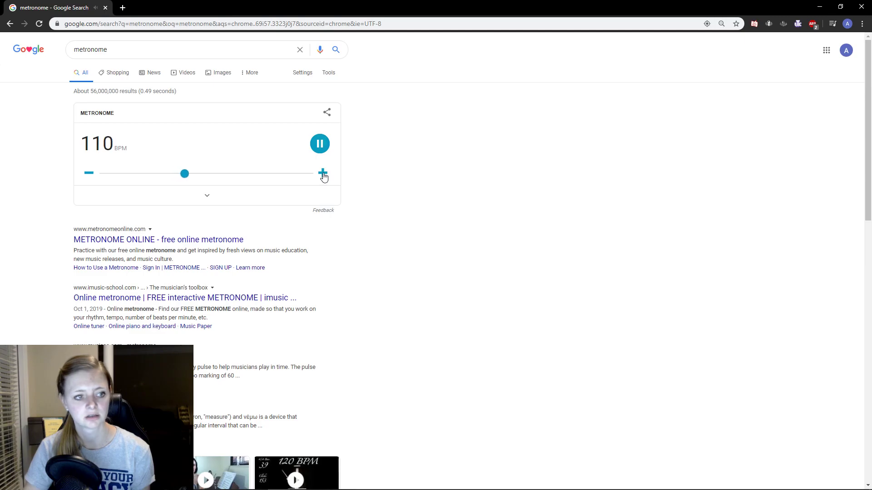
{"action": "left_click", "coordinate": [322, 174]}
{"action": "left_click", "coordinate": [323, 173]}
{"action": "left_click", "coordinate": [322, 173]}
{"action": "left_click", "coordinate": [322, 174]}
{"action": "left_click", "coordinate": [322, 174]}
{"action": "left_click", "coordinate": [323, 174]}
{"action": "left_click", "coordinate": [323, 173]}
{"action": "left_click", "coordinate": [322, 173]}
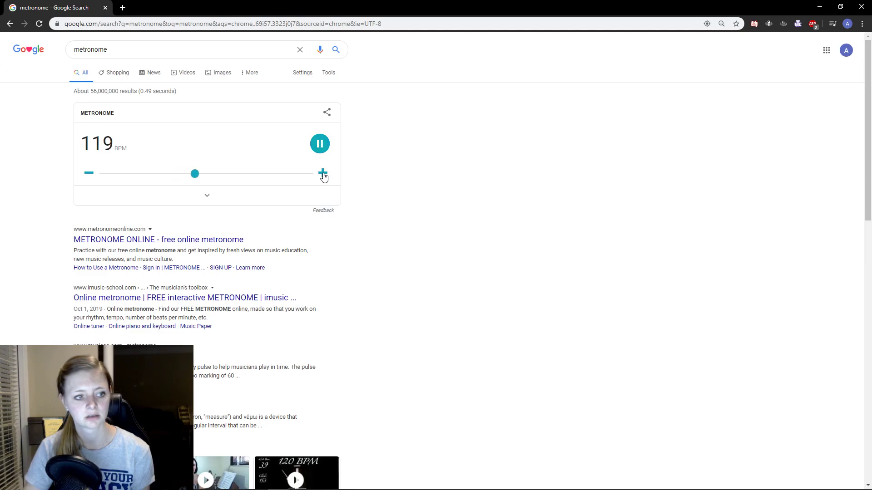
{"action": "left_click", "coordinate": [322, 173]}
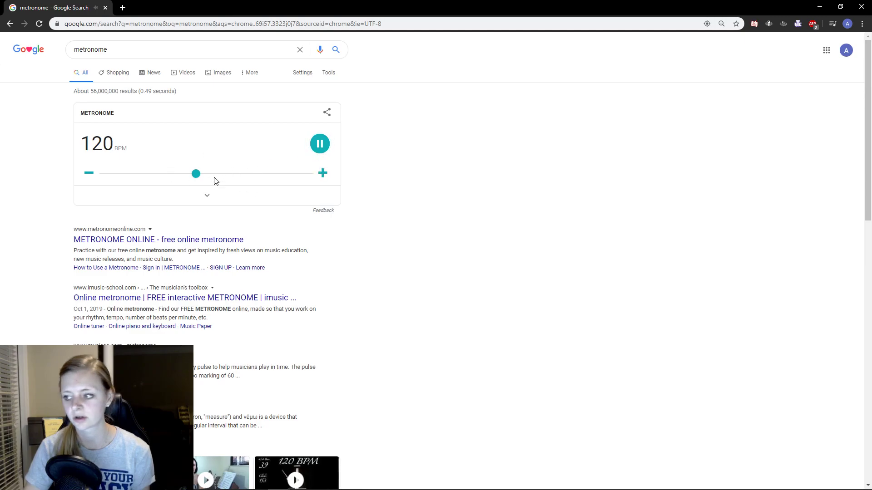
- Lower the metronome tempo back down to 92 BPM
{"action": "left_click", "coordinate": [91, 178]}
{"action": "left_click", "coordinate": [91, 177]}
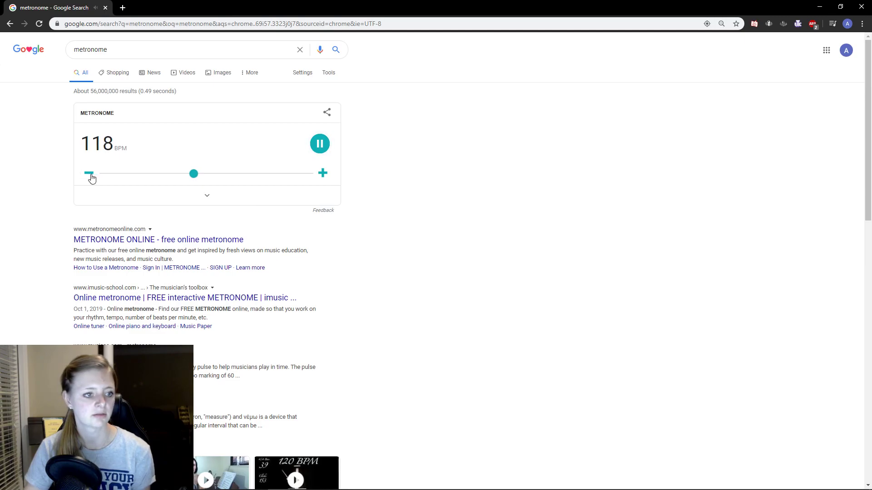
{"action": "left_click", "coordinate": [91, 177]}
{"action": "left_click", "coordinate": [89, 173]}
{"action": "left_click", "coordinate": [89, 173]}
{"action": "left_click", "coordinate": [89, 173]}
{"action": "left_click", "coordinate": [89, 173]}
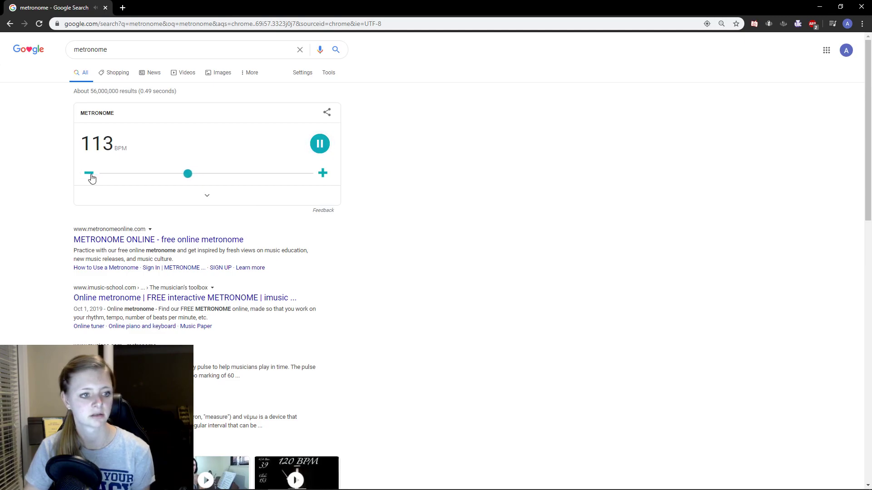
{"action": "left_click", "coordinate": [89, 174]}
{"action": "left_click", "coordinate": [89, 174]}
{"action": "left_click", "coordinate": [89, 173]}
{"action": "left_click", "coordinate": [90, 176]}
{"action": "left_click", "coordinate": [90, 175]}
{"action": "left_click", "coordinate": [90, 175]}
{"action": "left_click", "coordinate": [91, 176]}
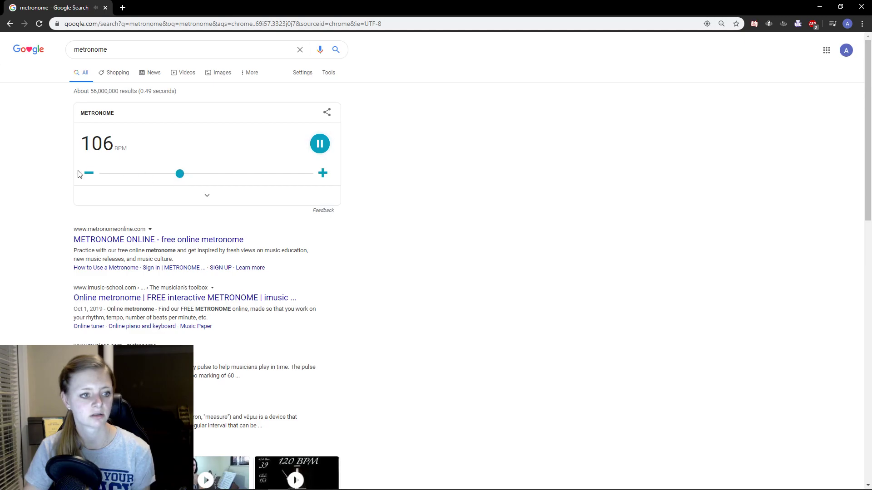
{"action": "double_click", "coordinate": [88, 174]}
{"action": "double_click", "coordinate": [89, 175]}
{"action": "double_click", "coordinate": [89, 174]}
{"action": "double_click", "coordinate": [89, 175]}
{"action": "left_click", "coordinate": [89, 174]}
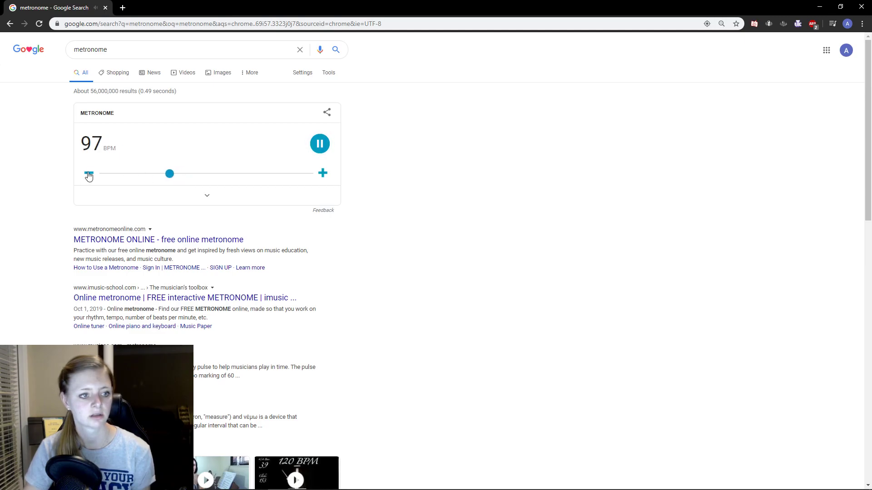
{"action": "double_click", "coordinate": [90, 175]}
{"action": "left_click", "coordinate": [89, 175]}
{"action": "left_click", "coordinate": [89, 175]}
{"action": "left_click", "coordinate": [89, 175]}
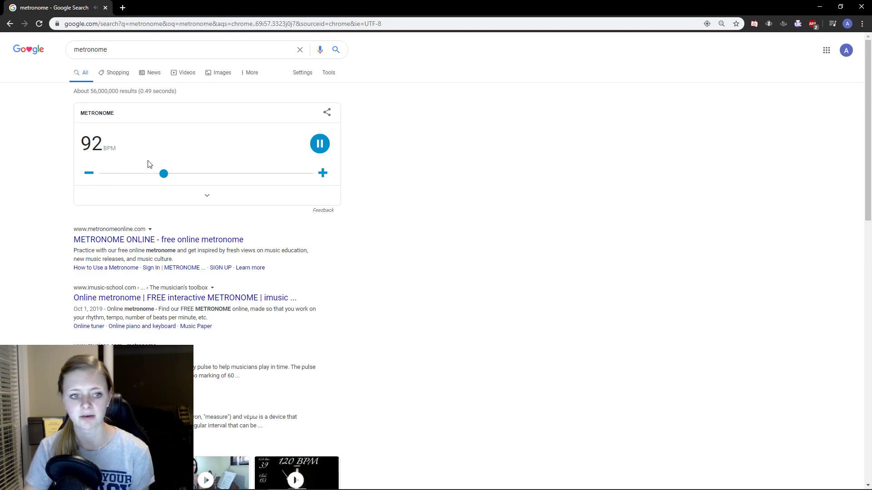
- Stop the metronome, leaving its tempo at 92 BPM
{"action": "left_click", "coordinate": [320, 144]}
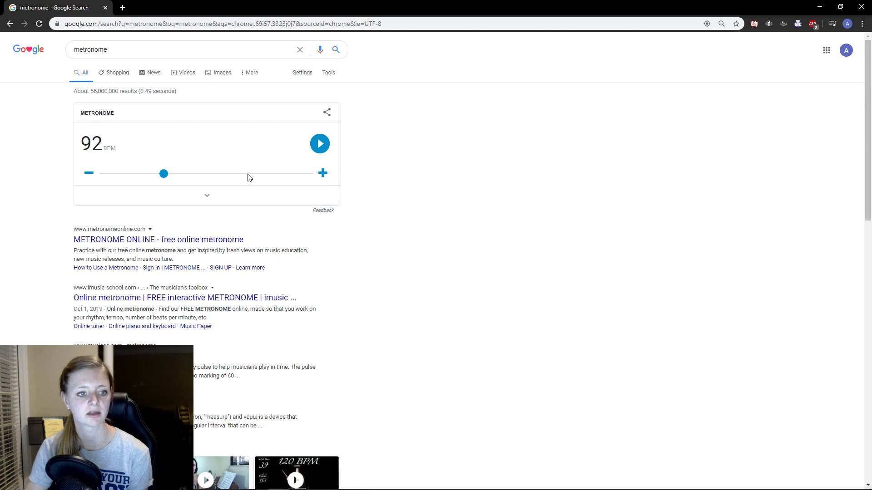
- Drag the tempo slider up until the metronome reads 120 BPM
{"action": "left_click_drag", "start_coordinate": [164, 175], "coordinate": [195, 175]}
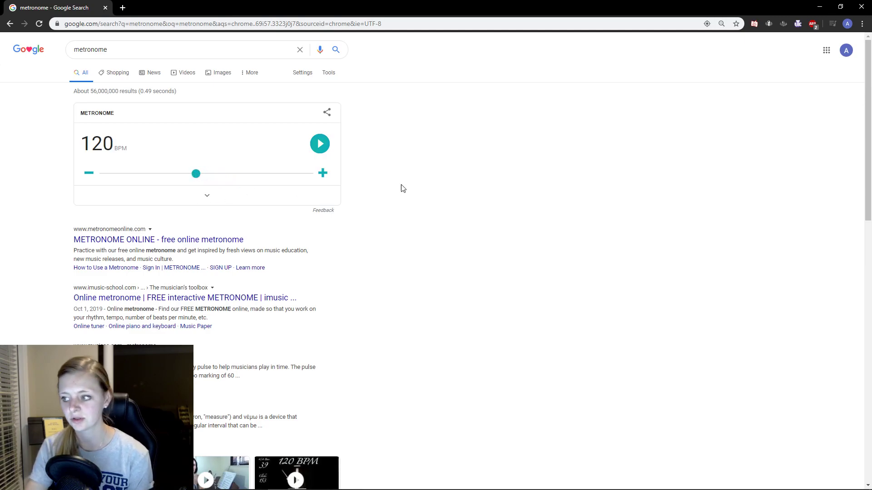